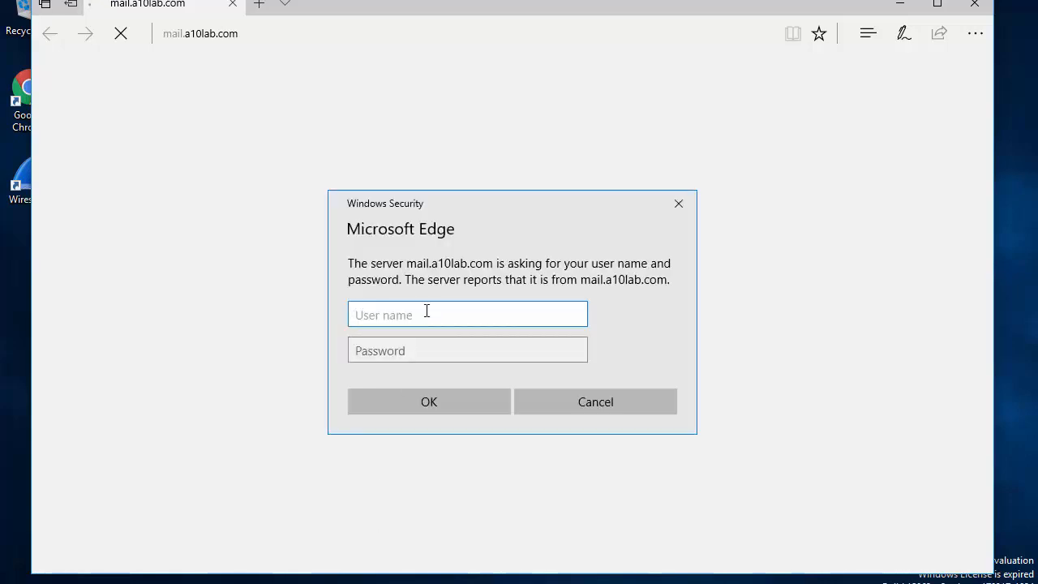
Sign in to mail.a10lab.com with the account's user name and password.
text(harry)
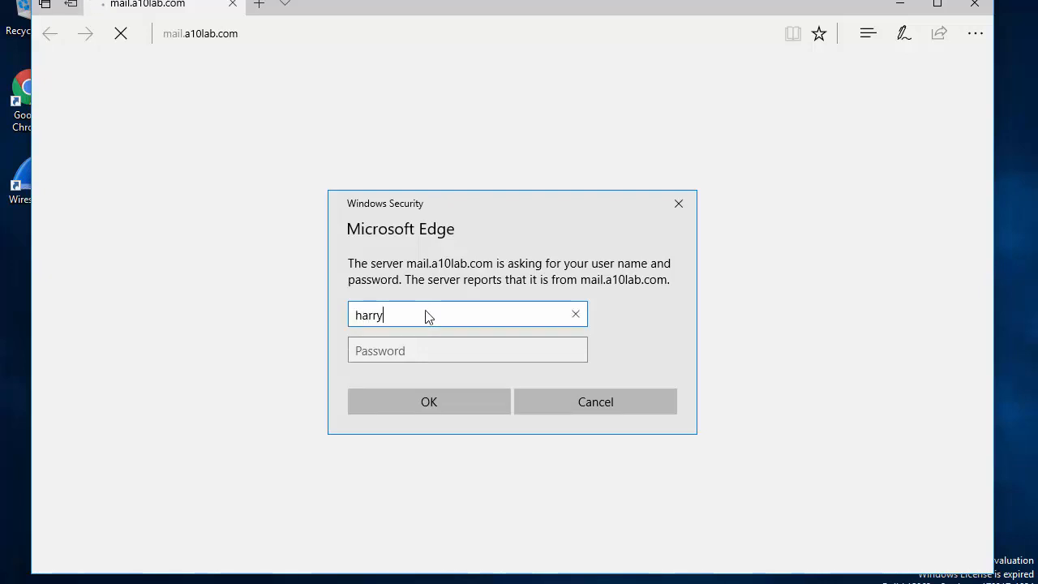
text(.potter)
key(Tab)
text(*******)
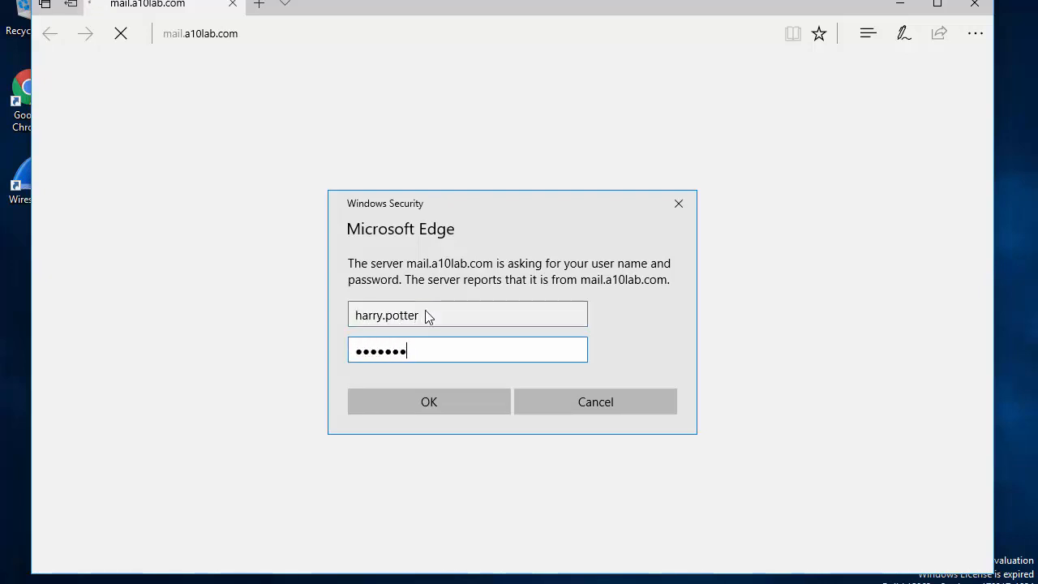
text(*****)
key(Return)
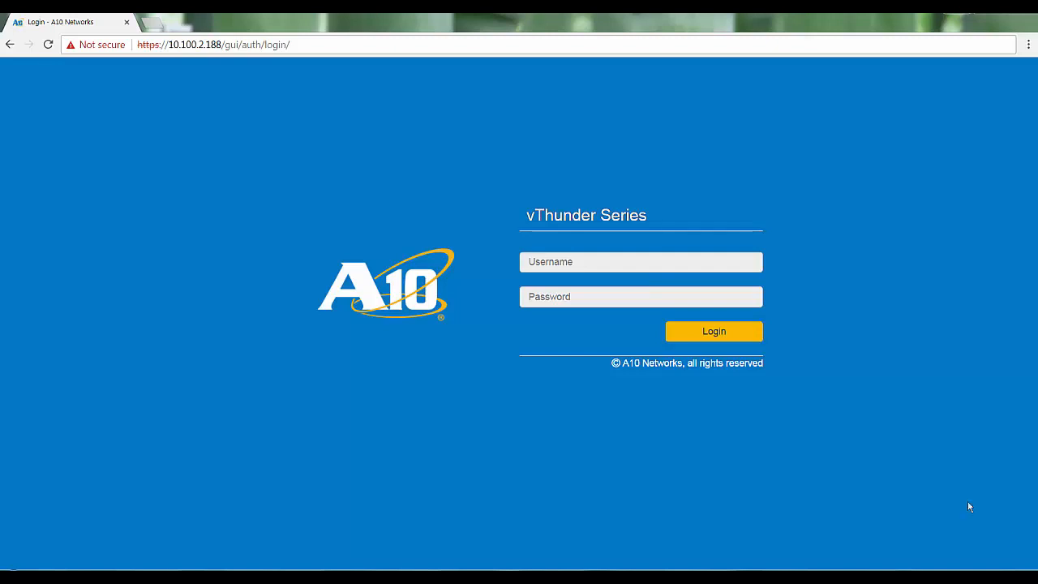
Log in to the vThunder management interface as admin with the account password.
click(607, 261)
text(admin)
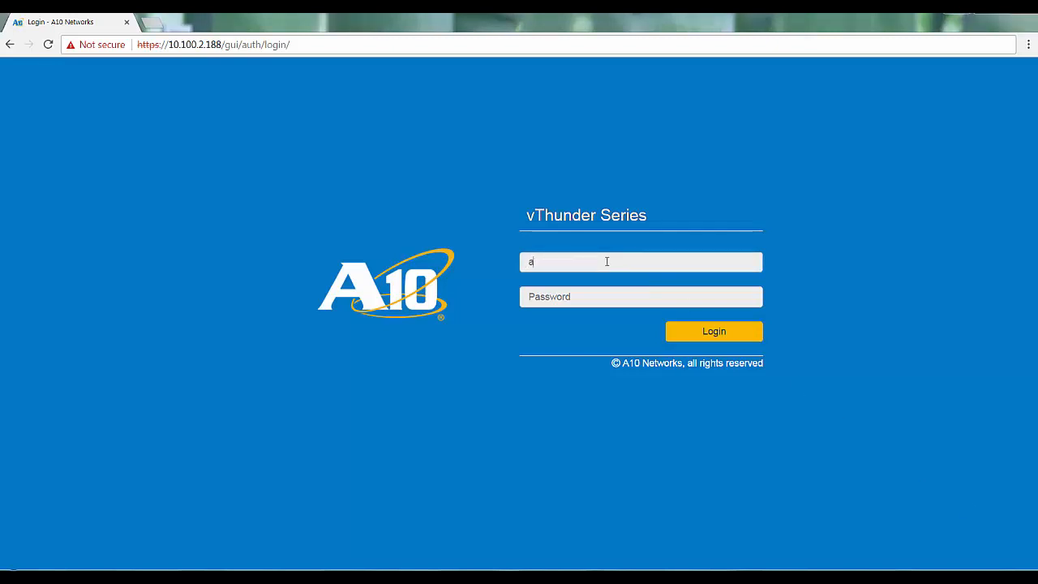
key(Tab)
text(a10)
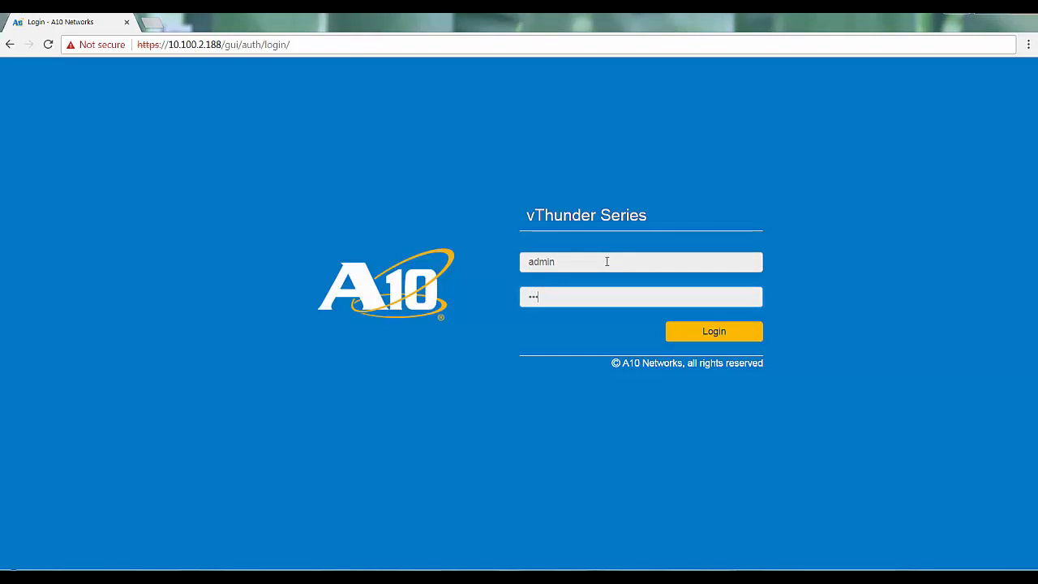
key(Return)
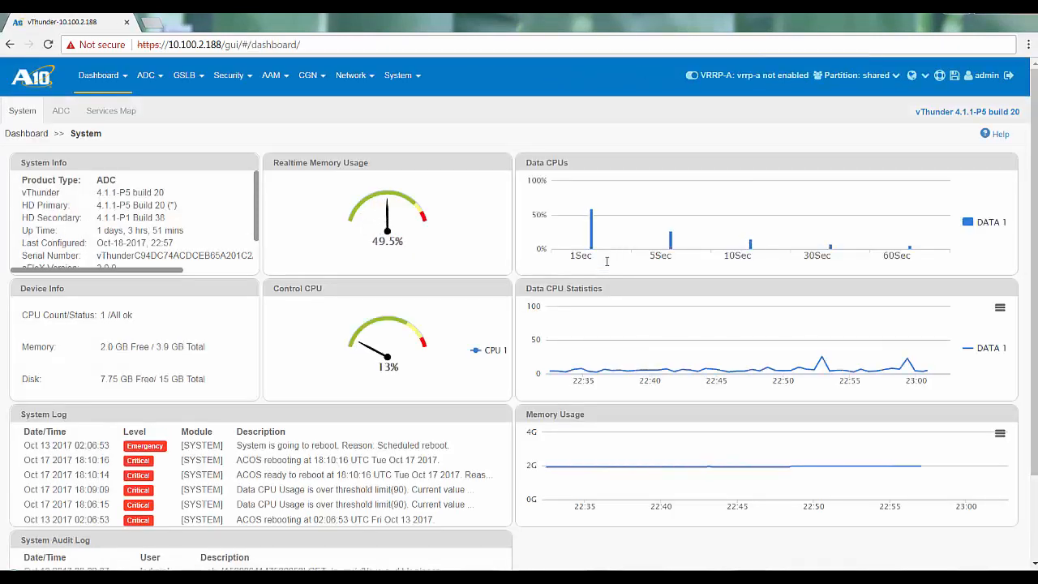
Open the system's App Template area and authenticate there as admin with the account password.
click(400, 76)
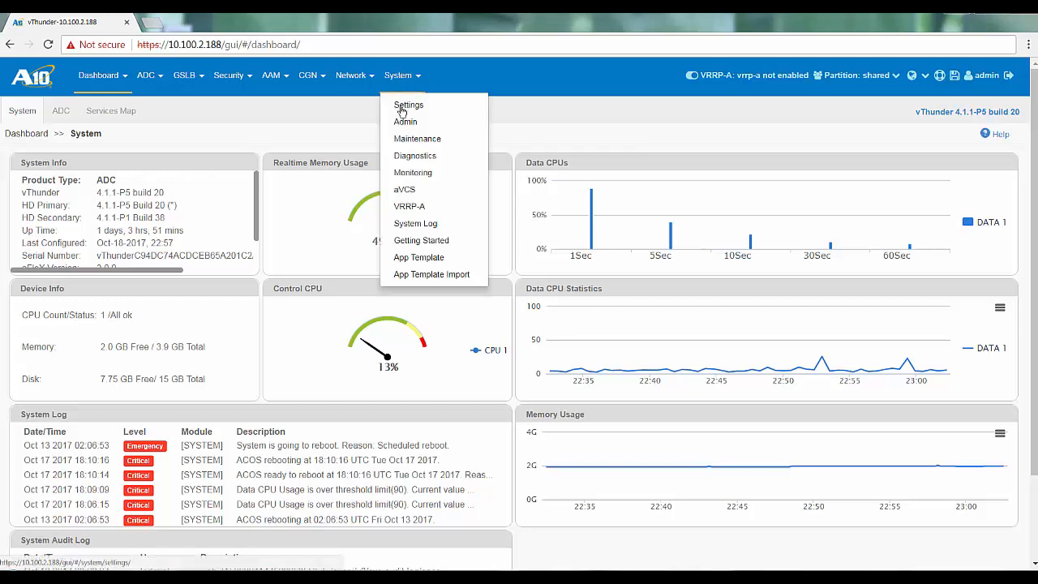
click(414, 258)
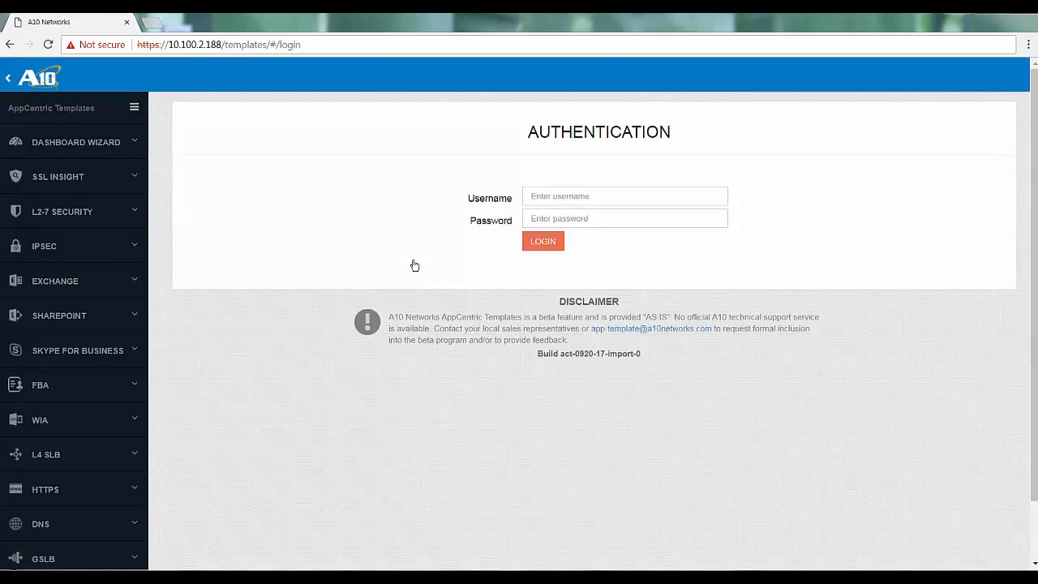
text(admin)
key(Tab)
text(a10)
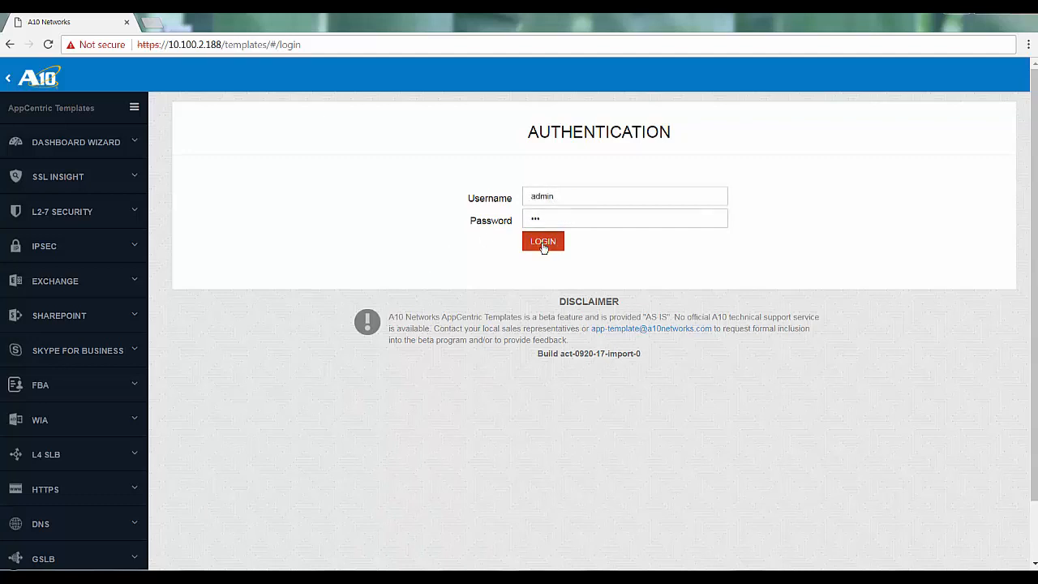
click(543, 241)
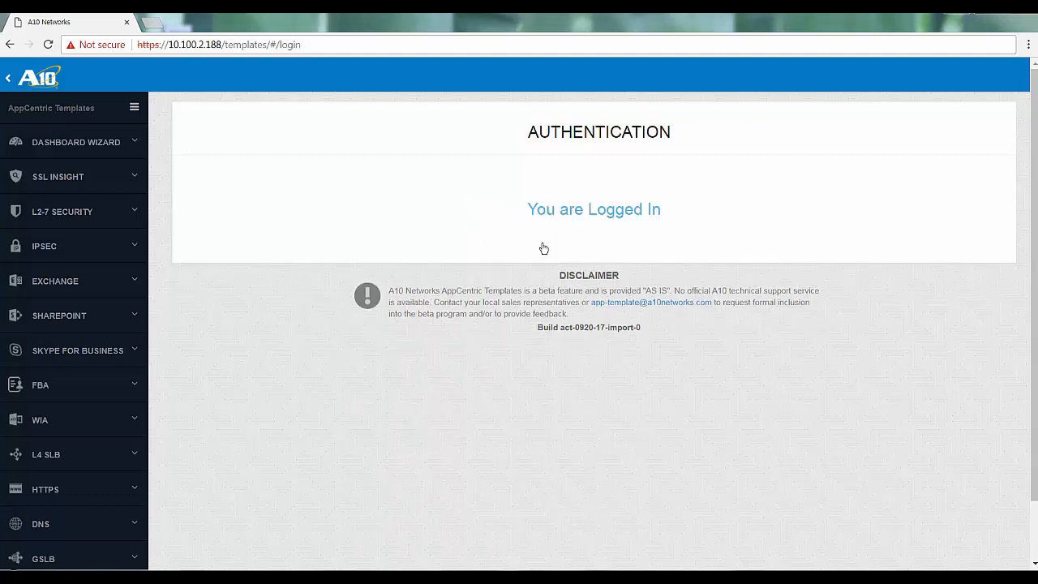
Start the FBA wizard and name the one-factor deployment policy FBA in the shared partition, continuing to the form settings.
click(136, 385)
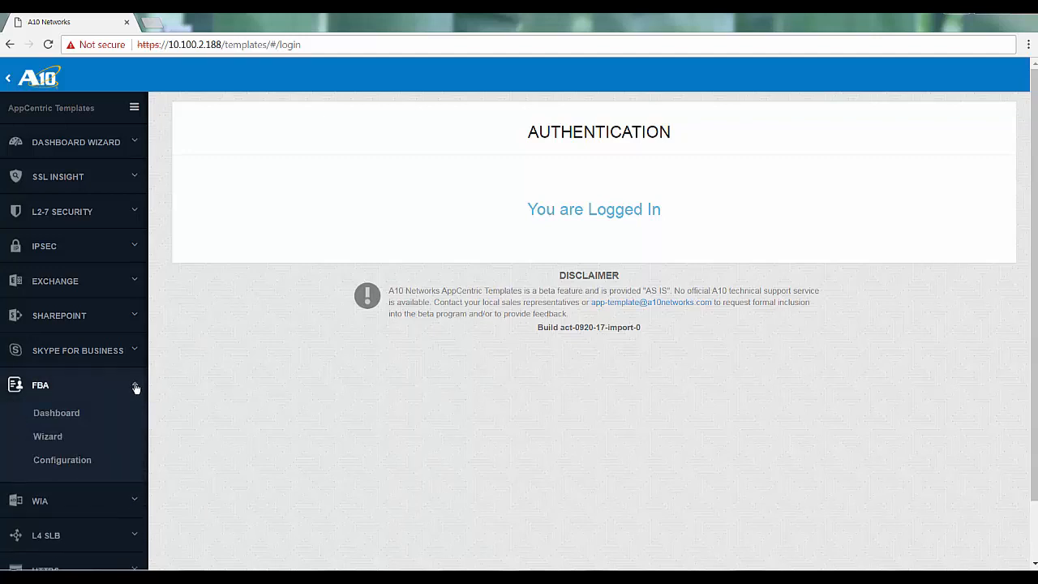
click(50, 440)
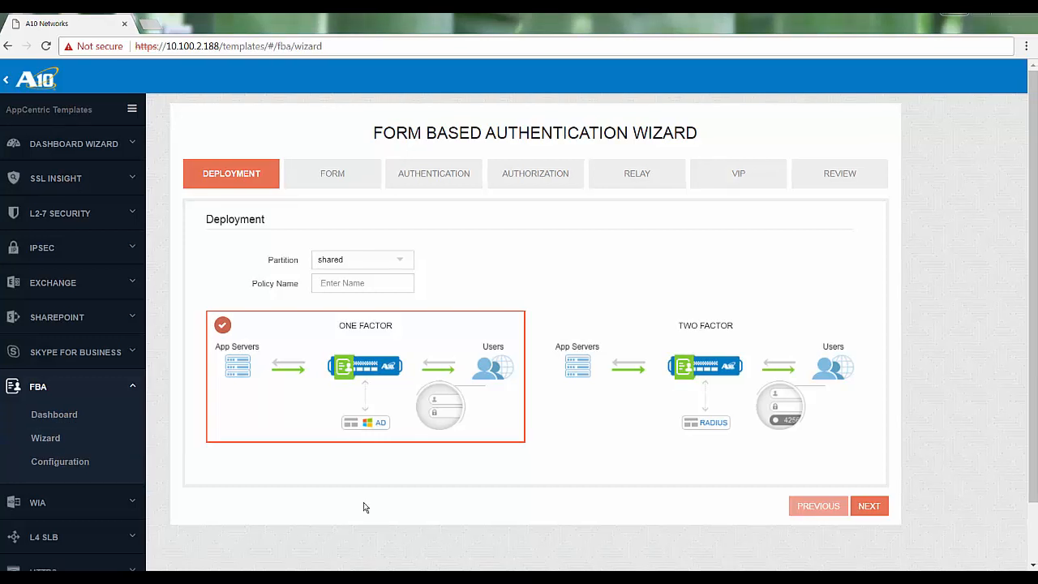
mouse_move(376, 380)
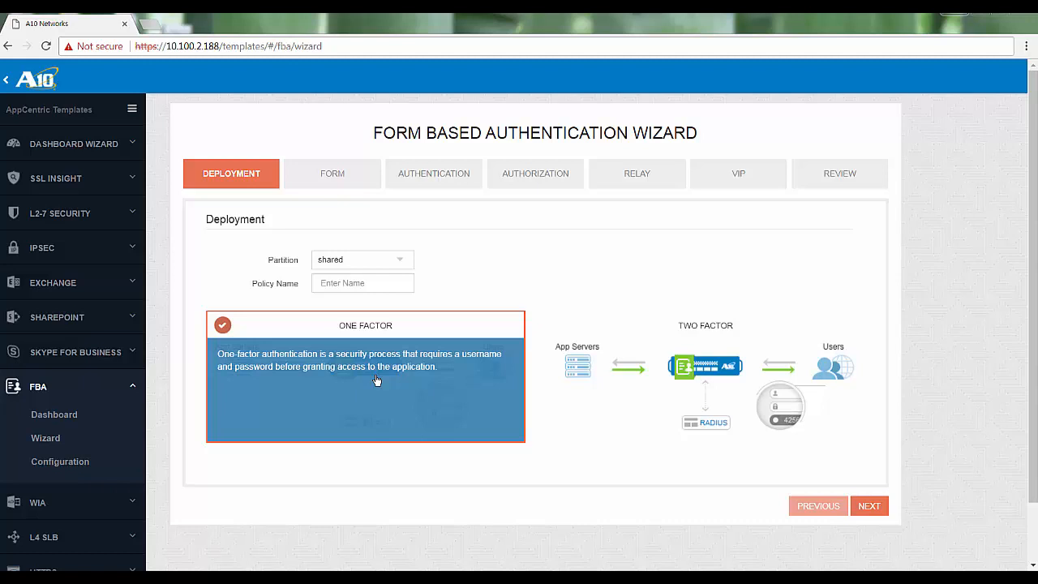
mouse_move(695, 375)
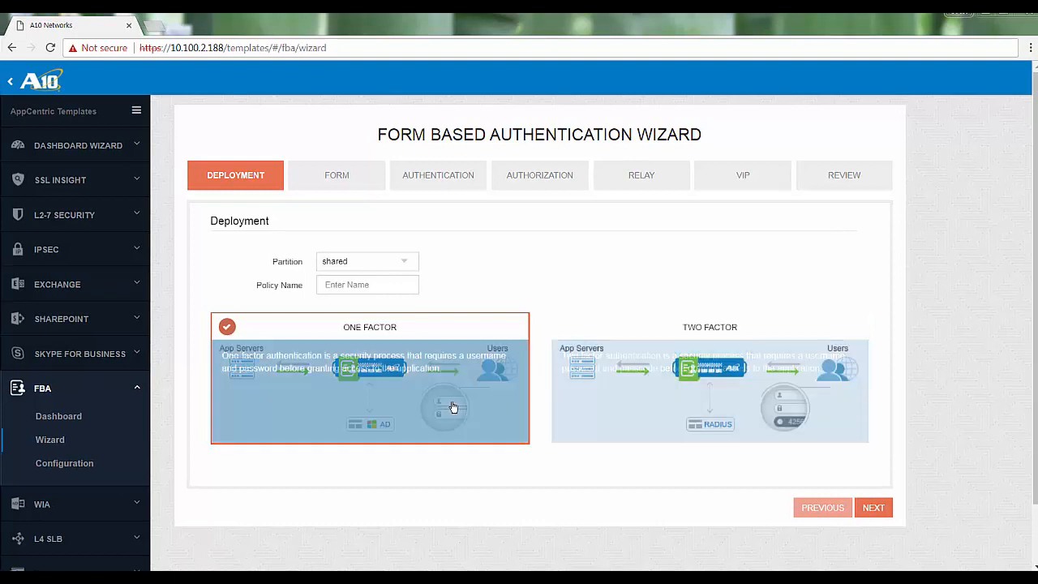
click(337, 284)
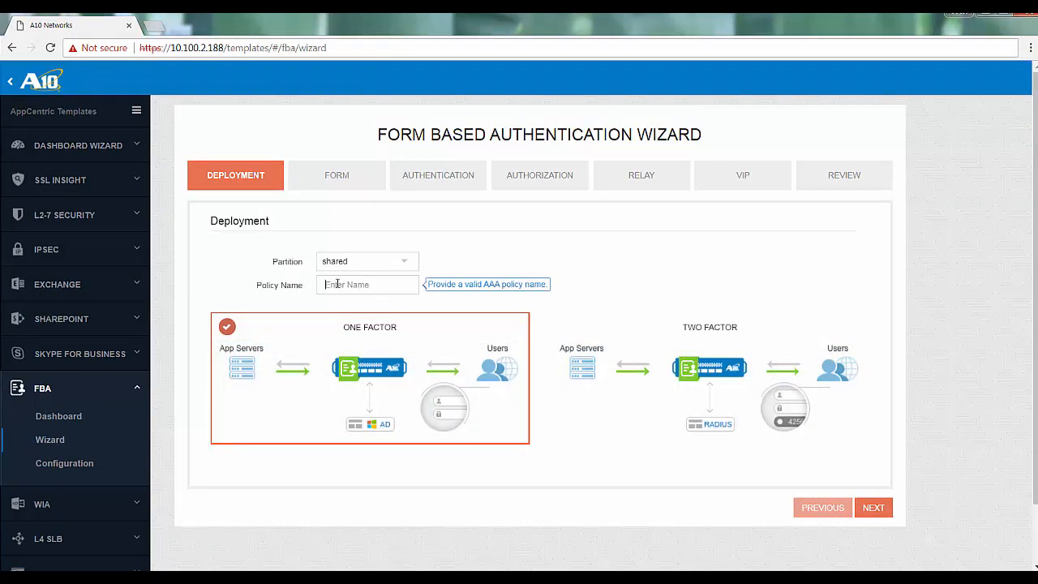
text(FBA)
click(874, 508)
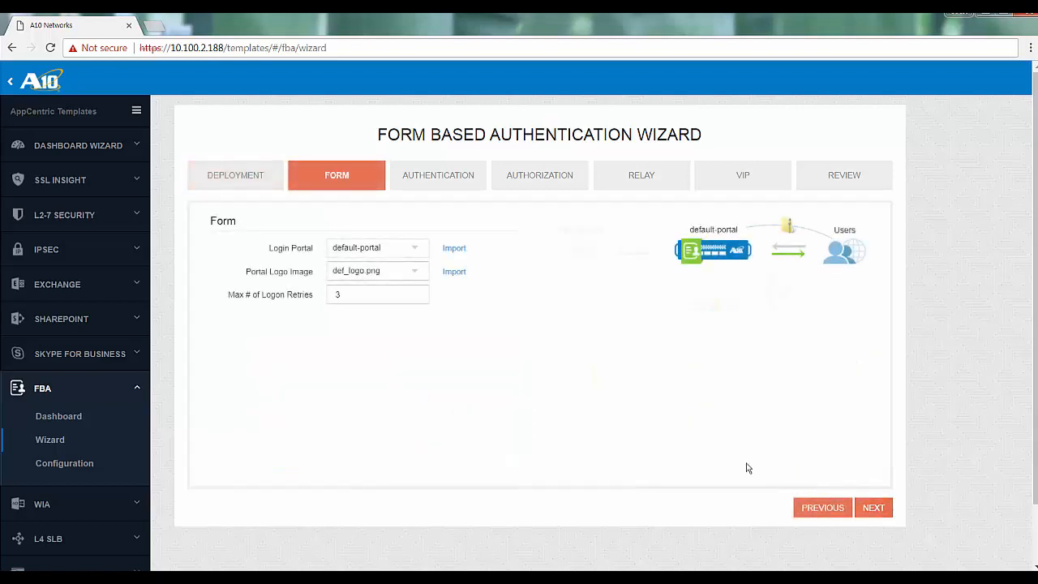
Choose default-portal as the login portal and continue to the authentication settings.
click(414, 252)
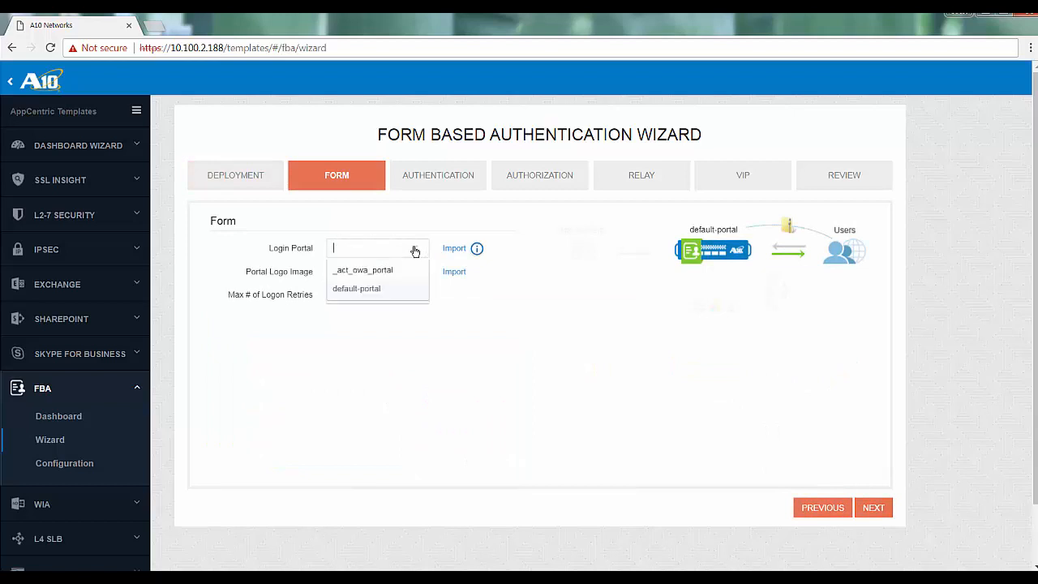
click(366, 289)
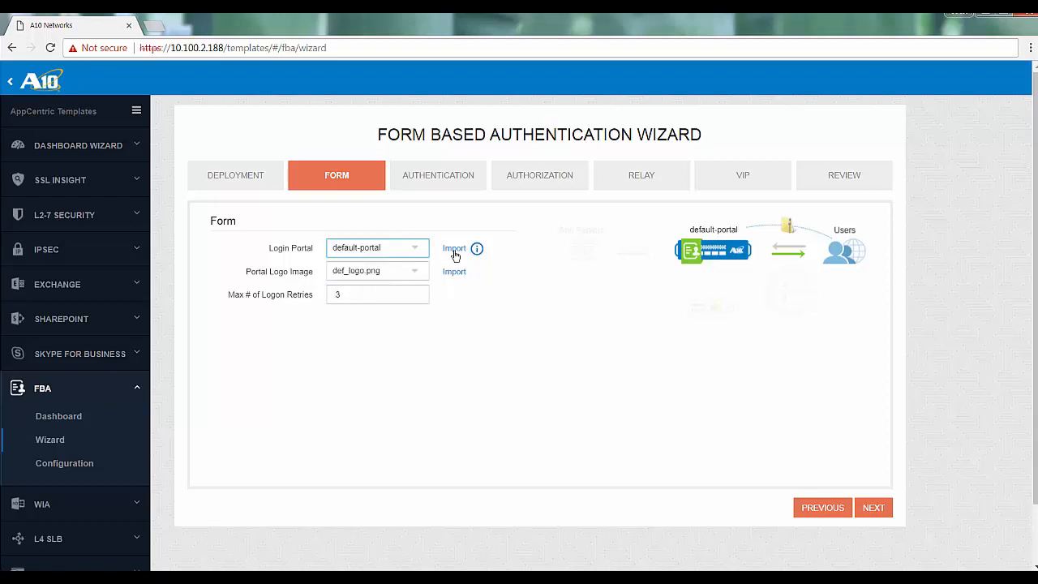
mouse_move(459, 252)
click(873, 509)
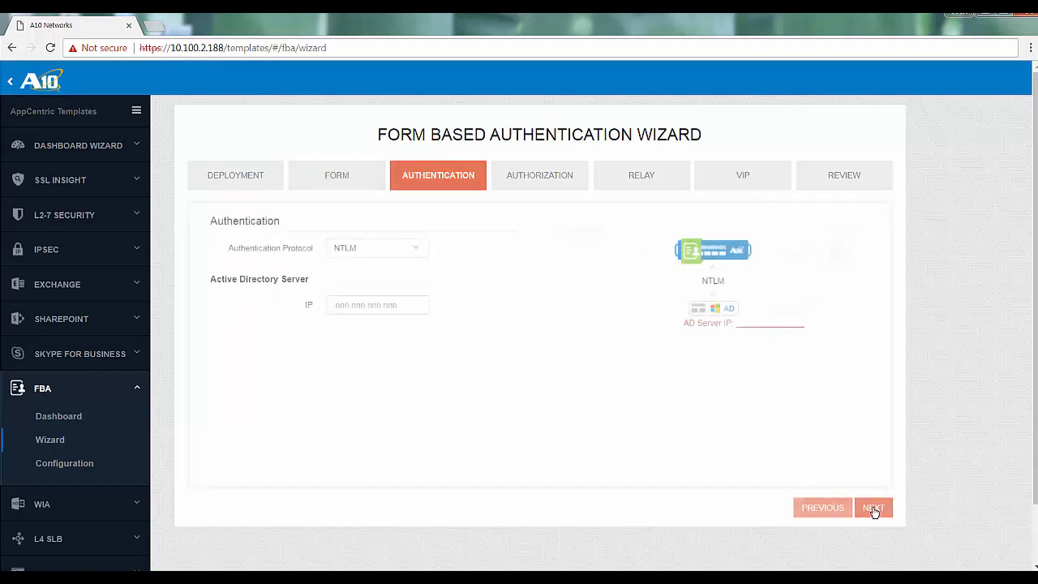
Keep NTLM as the authentication protocol, set the Active Directory server IP to 10.1.0.210, and continue to authorization.
click(417, 251)
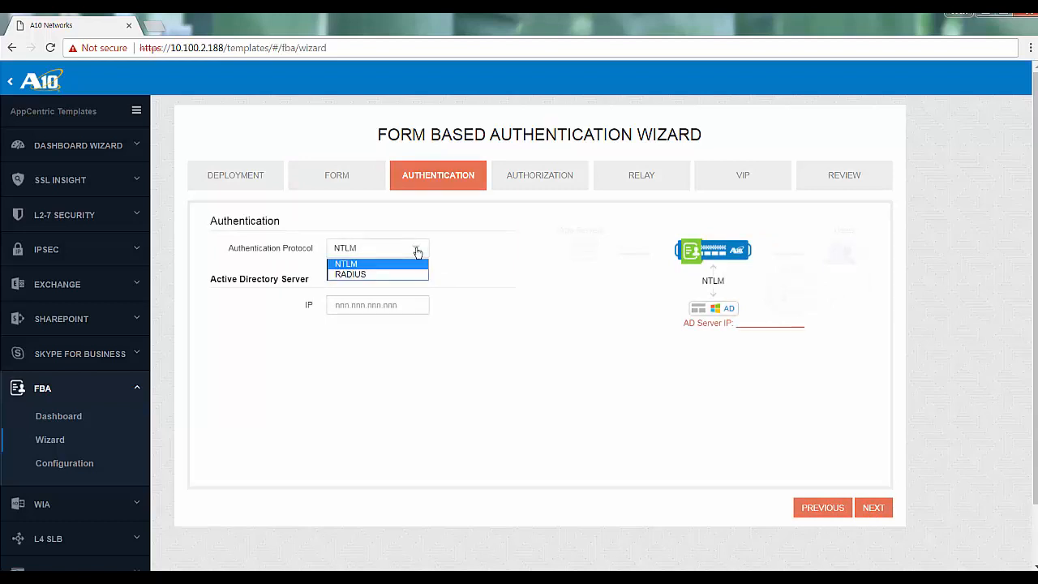
click(416, 251)
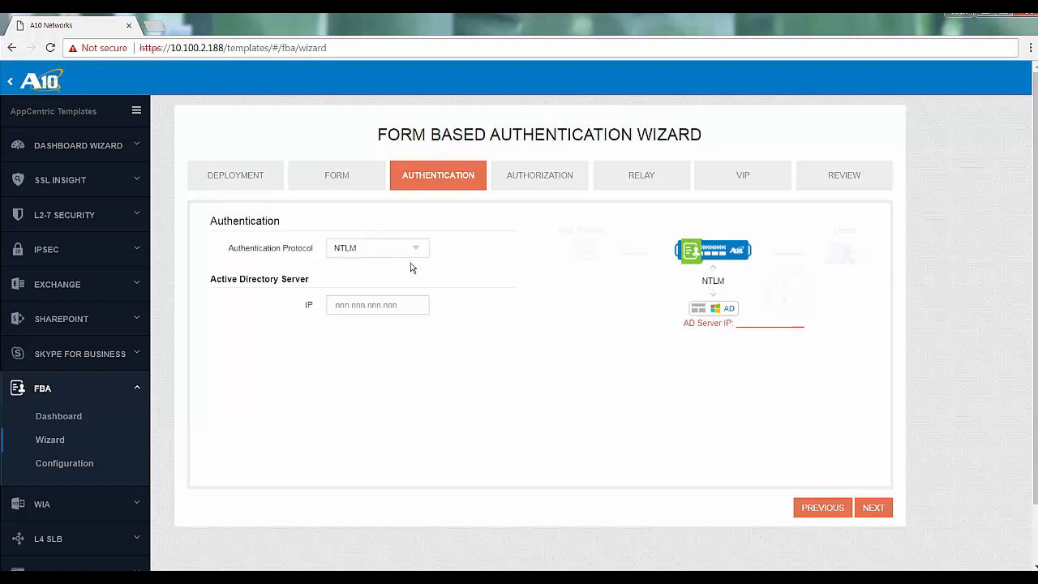
click(395, 308)
text(10.1.0.210)
click(413, 378)
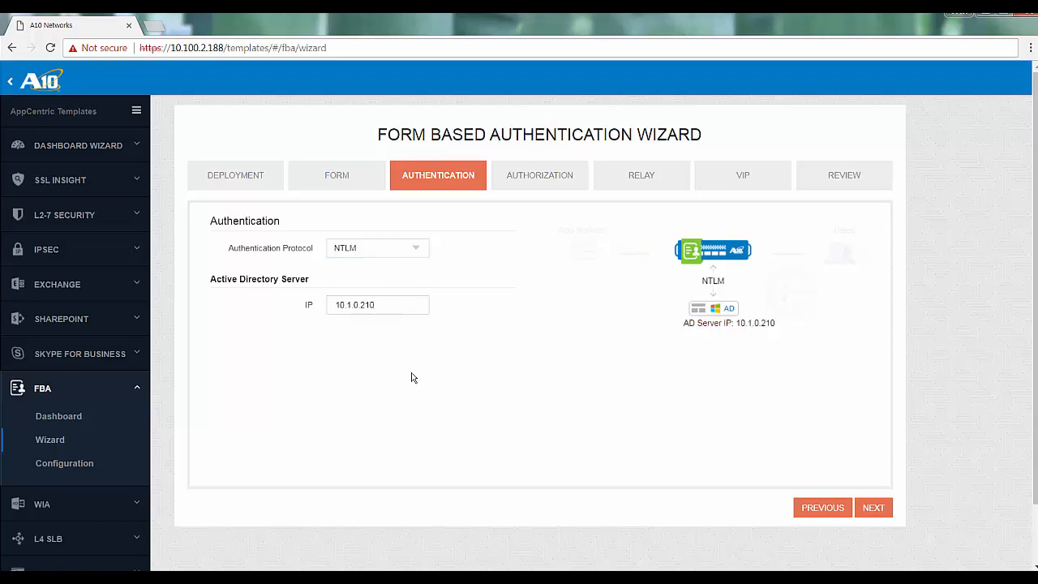
click(870, 508)
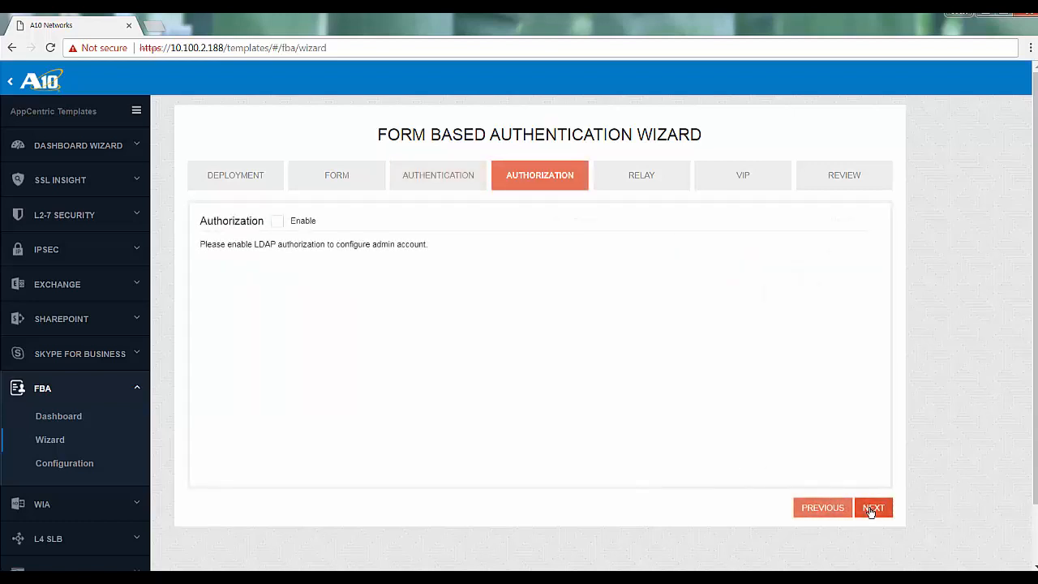
Check the LDAP authorization fields, leave authorization disabled, and continue to the relay settings.
click(277, 228)
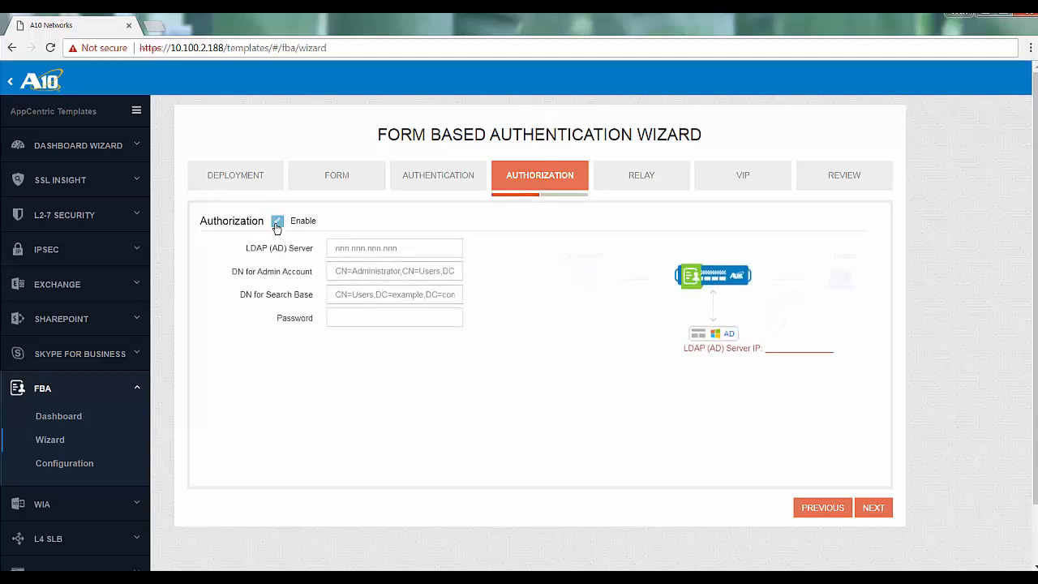
click(276, 228)
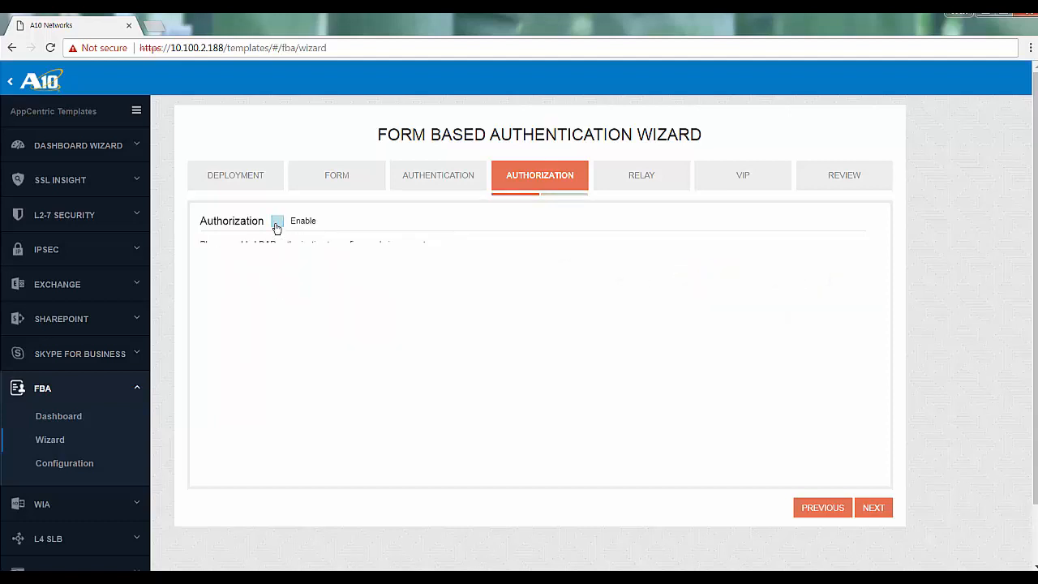
click(868, 507)
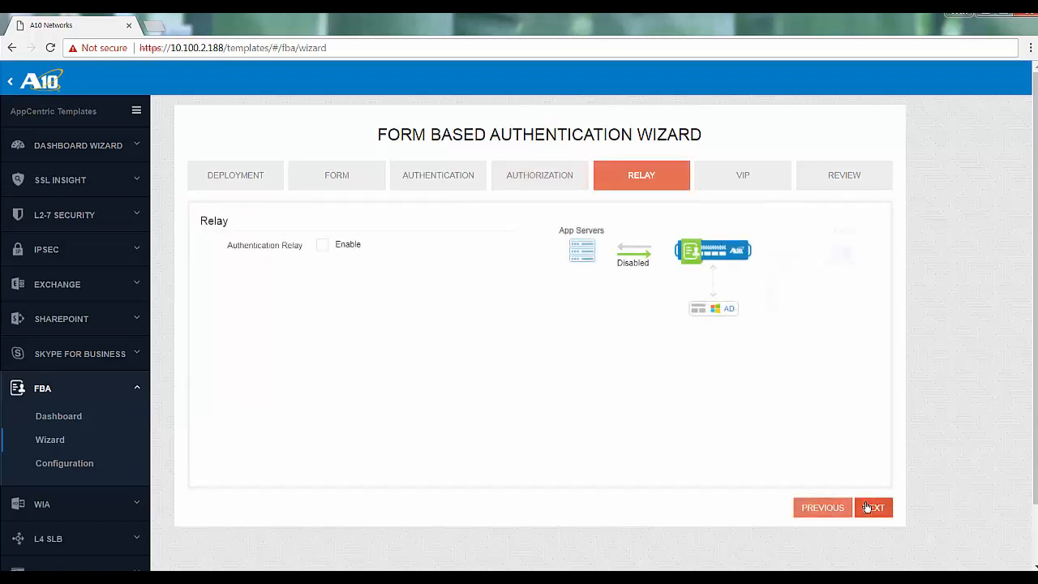
Enable authentication relay with the Basic relay protocol and continue to the VIP settings.
click(322, 250)
click(408, 274)
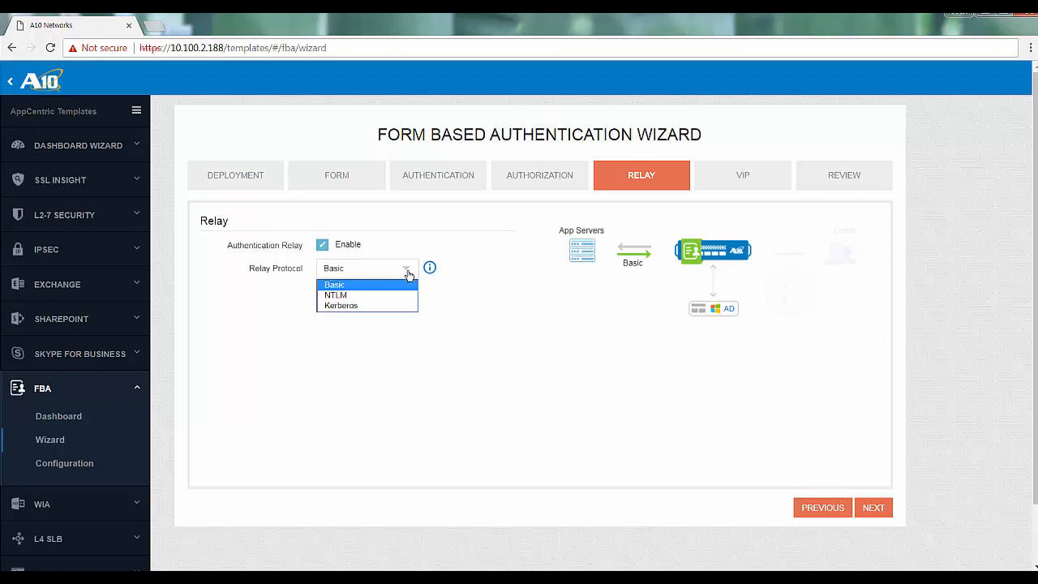
click(408, 274)
mouse_move(430, 267)
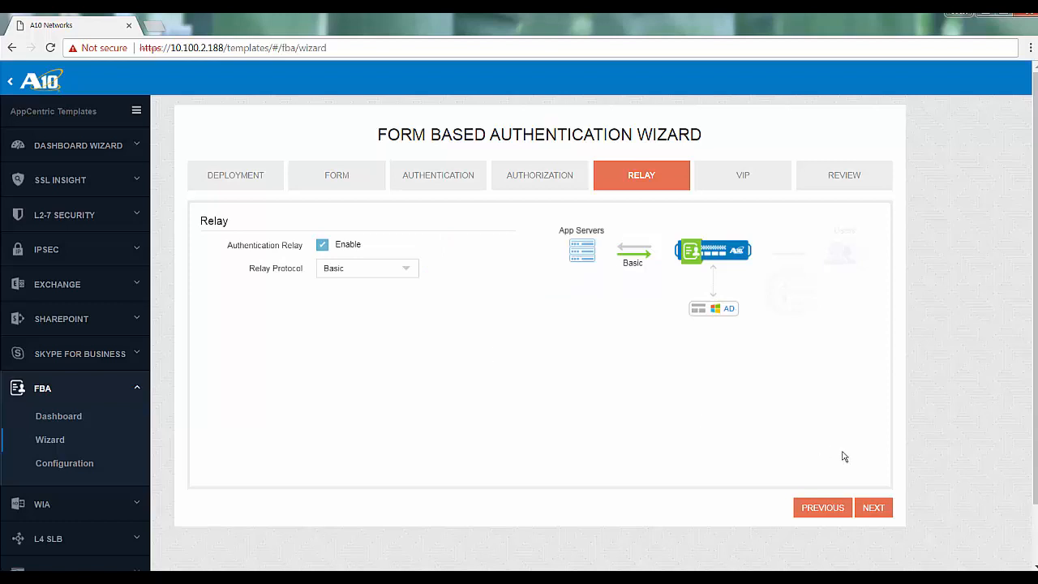
click(871, 508)
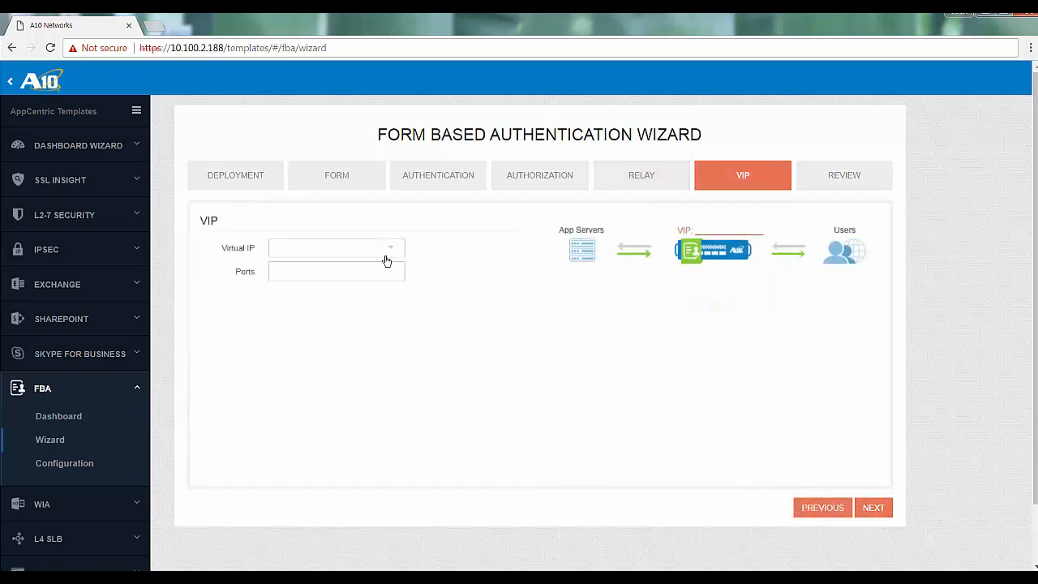
Assign virtual IP vip_198_51_100_74 with port 443 and finish the wizard to generate the configuration.
click(393, 249)
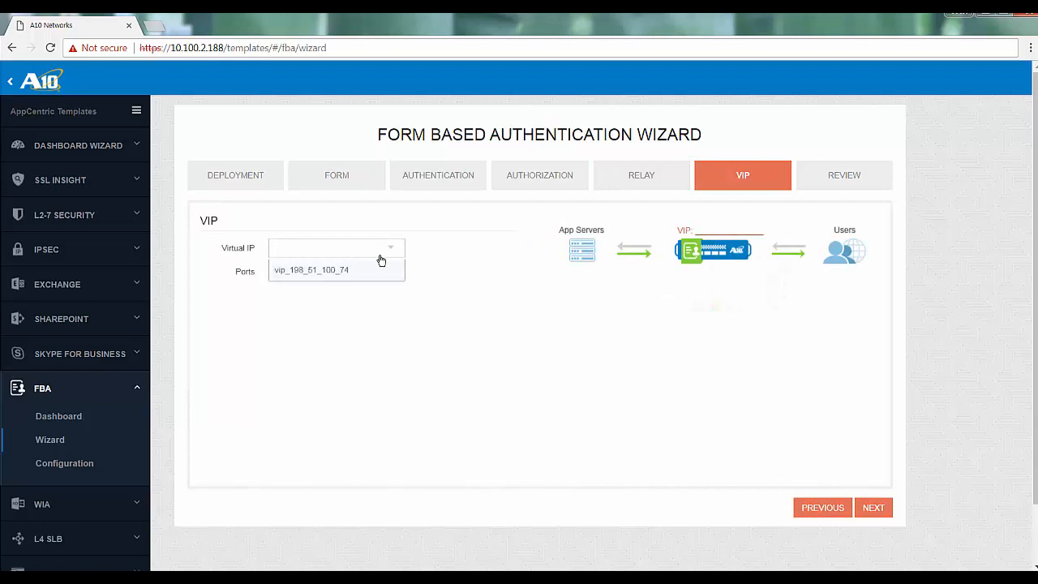
click(365, 270)
click(365, 268)
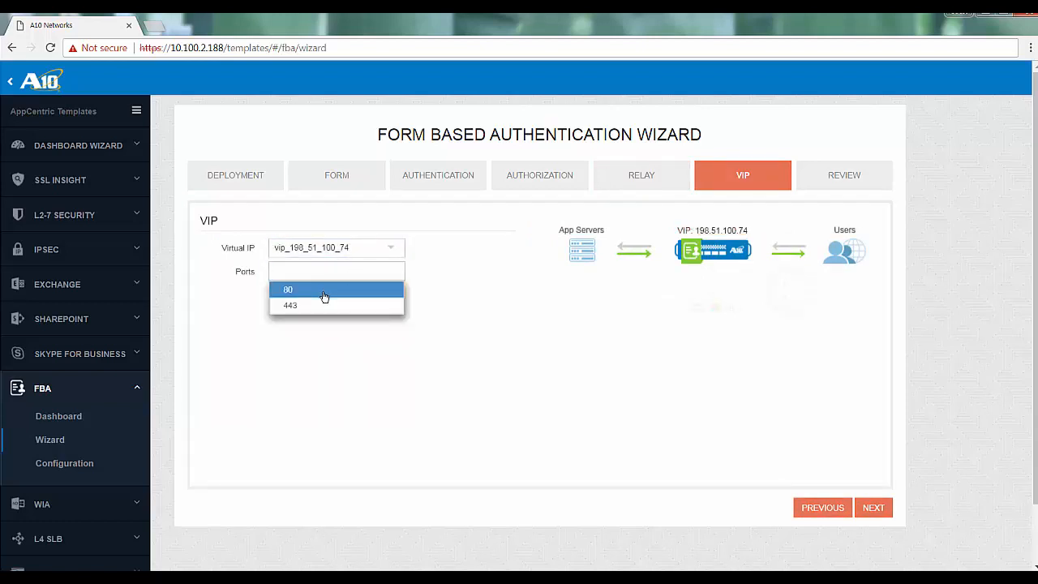
click(308, 305)
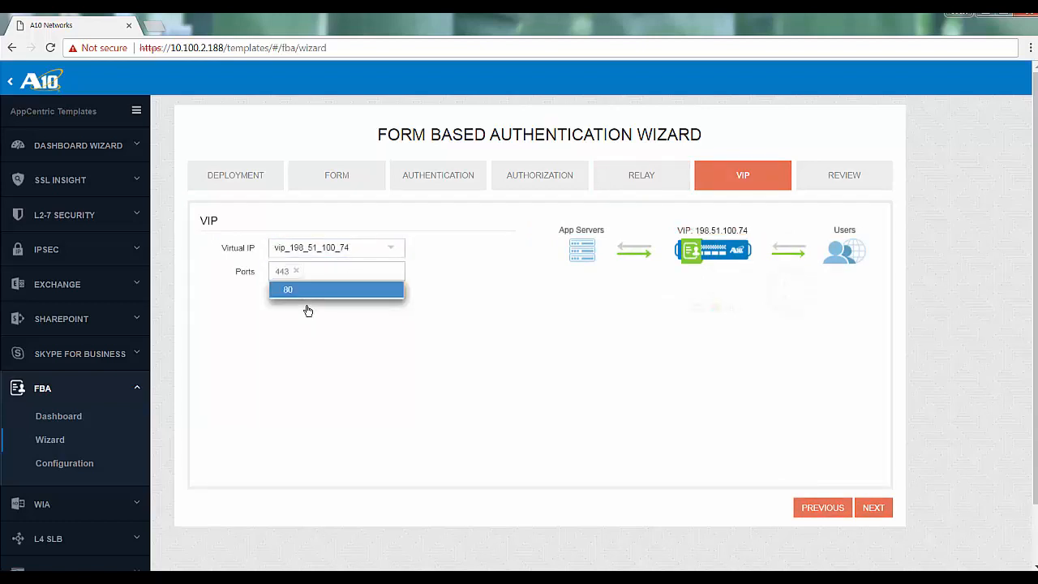
click(583, 447)
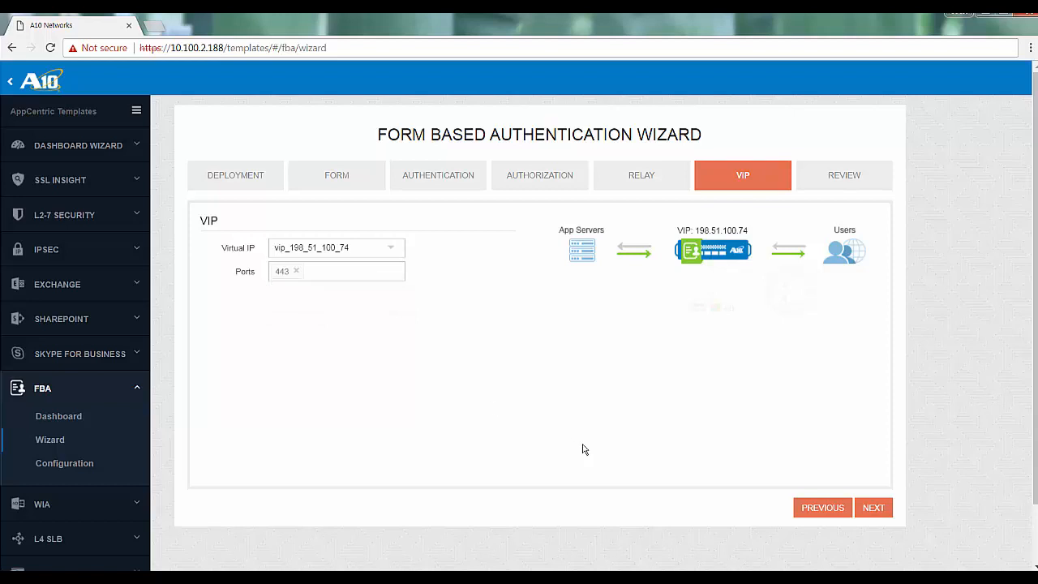
click(874, 508)
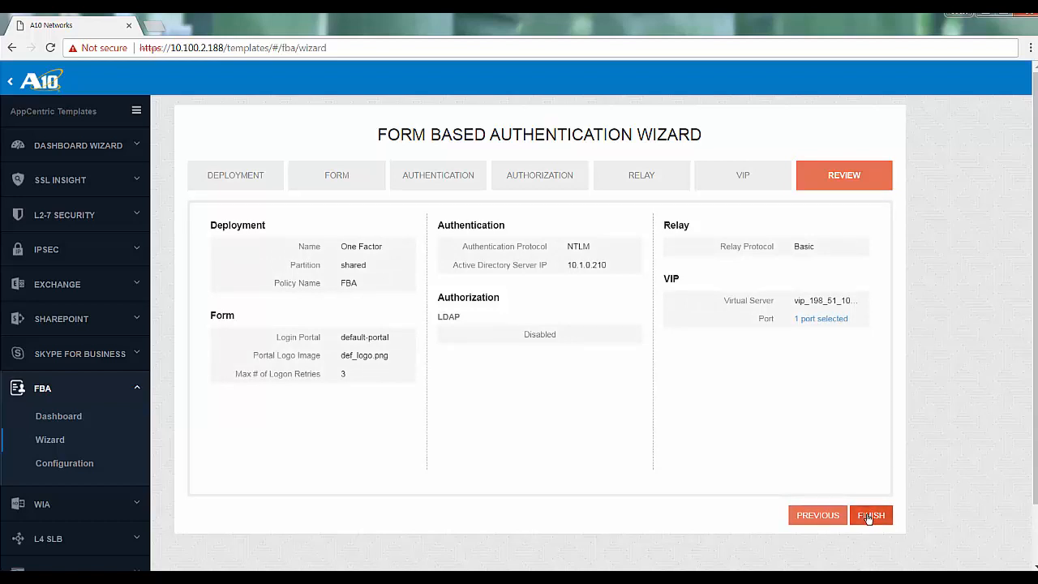
click(870, 516)
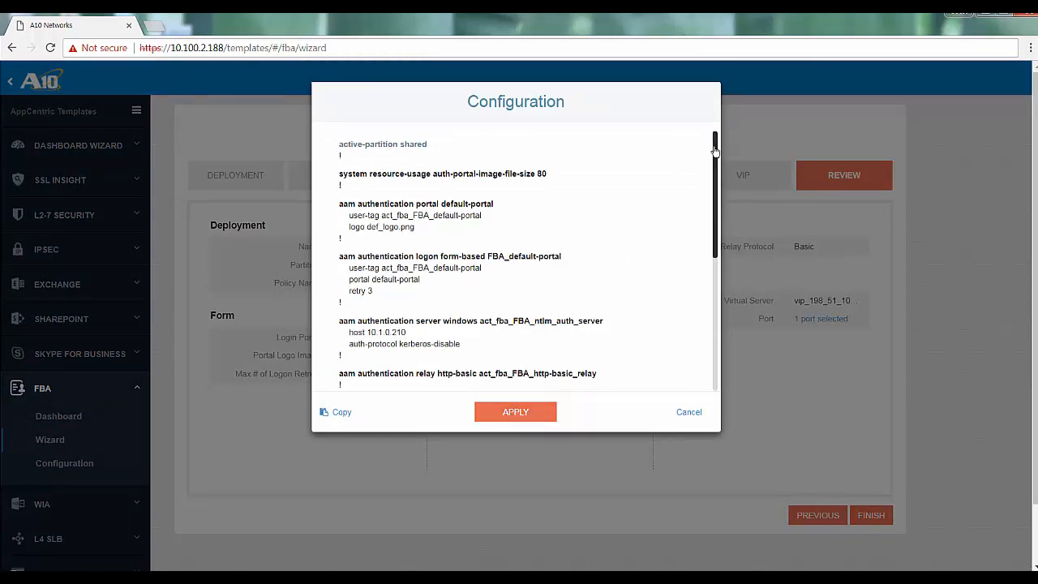
Review the generated FBA configuration commands, apply them to the device, and check the resulting configuration template.
drag(713, 144, 717, 308)
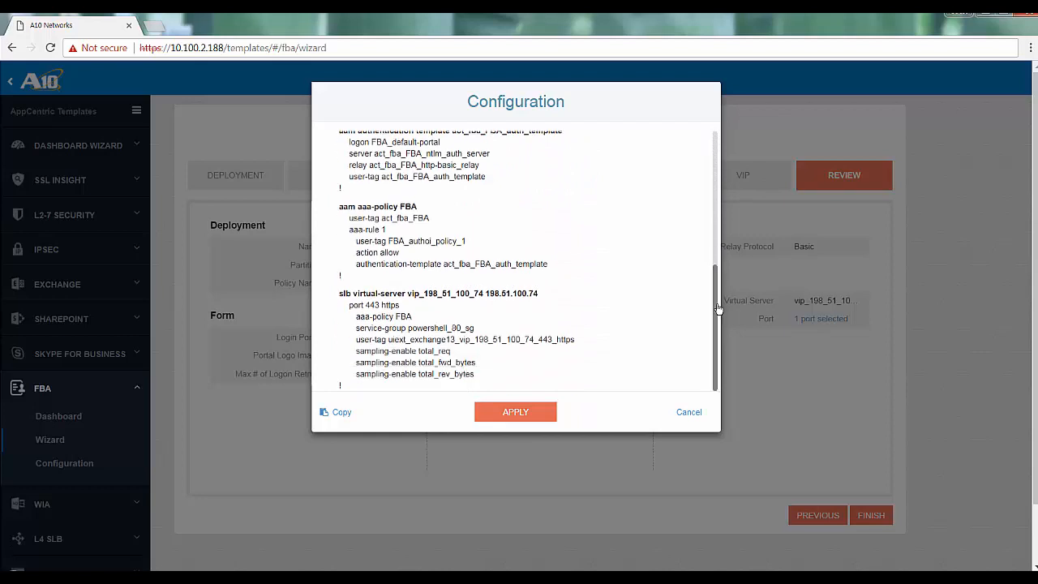
drag(714, 369, 716, 188)
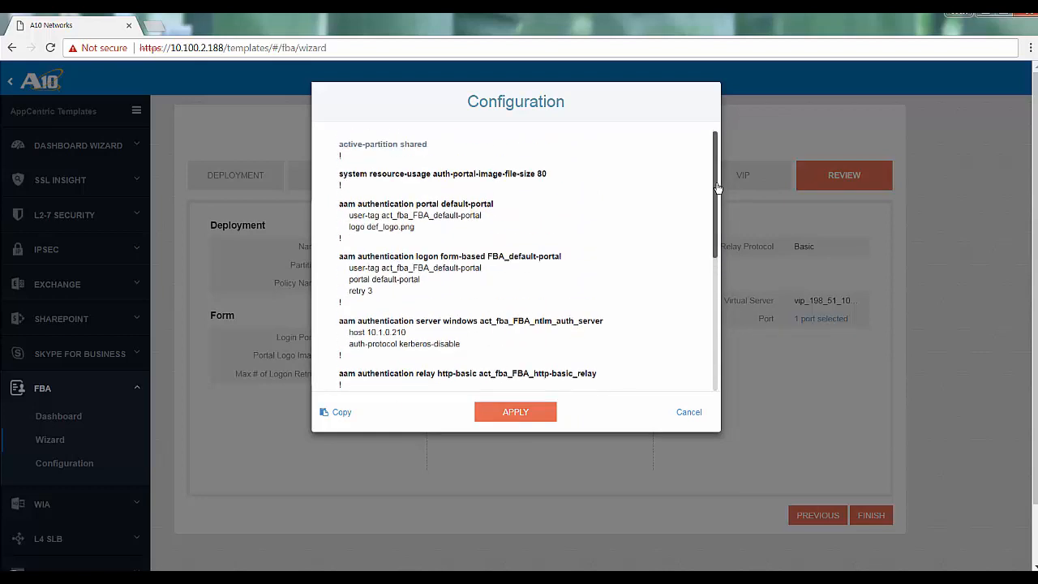
click(531, 412)
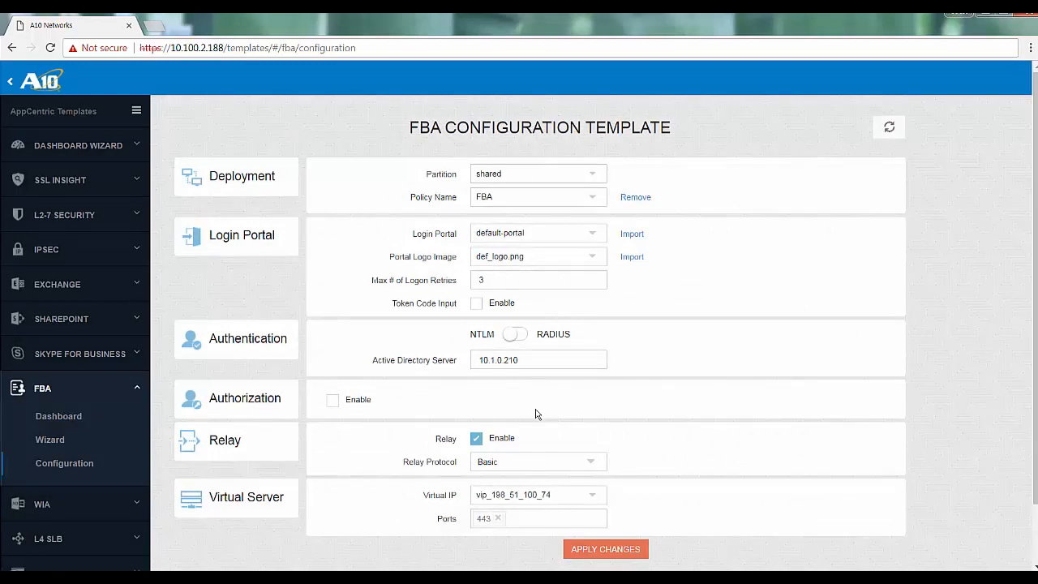
scroll(547, 256, down, 1)
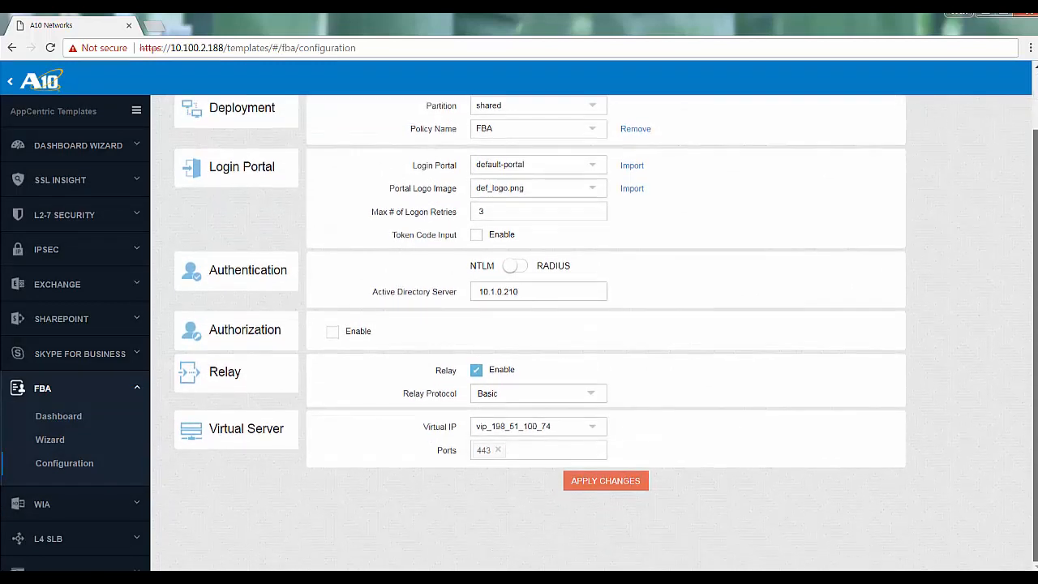
scroll(547, 256, up, 1)
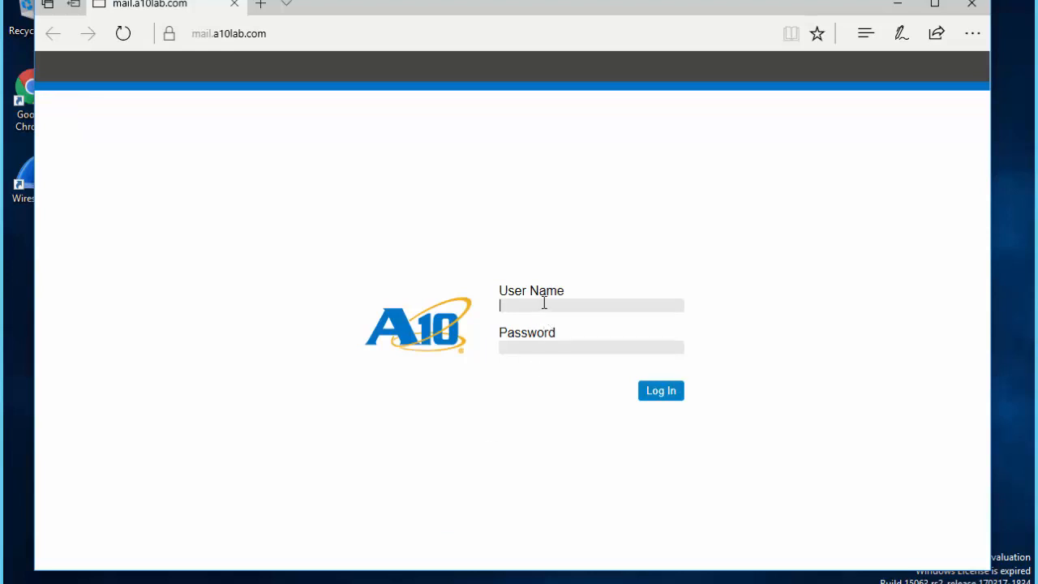
Log in to the mail.a10lab.com authentication portal in the client browser with the test account's user name and password.
text(harry.pot)
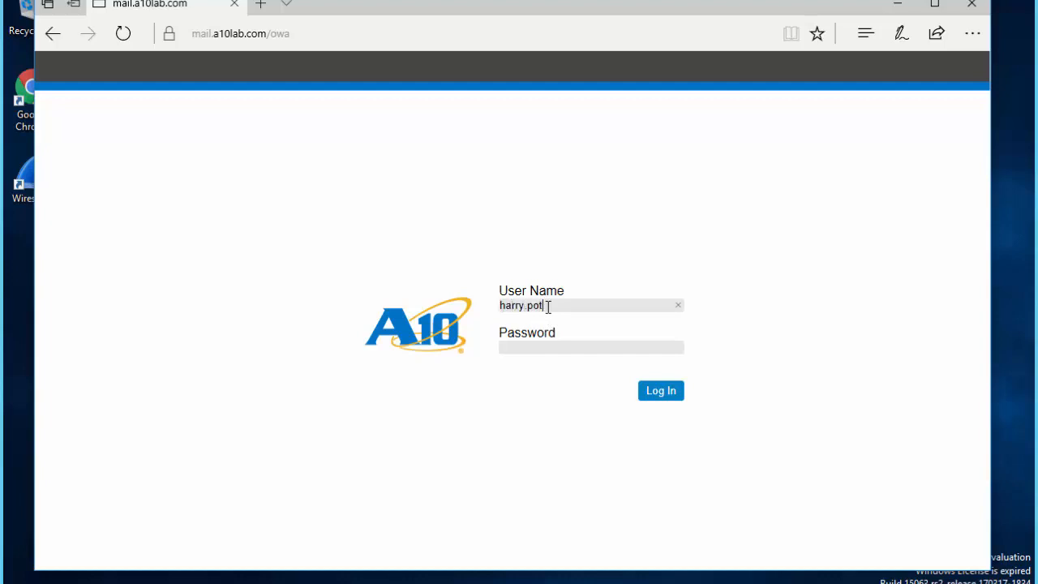
text(ter)
key(Tab)
text(Password1234)
click(663, 392)
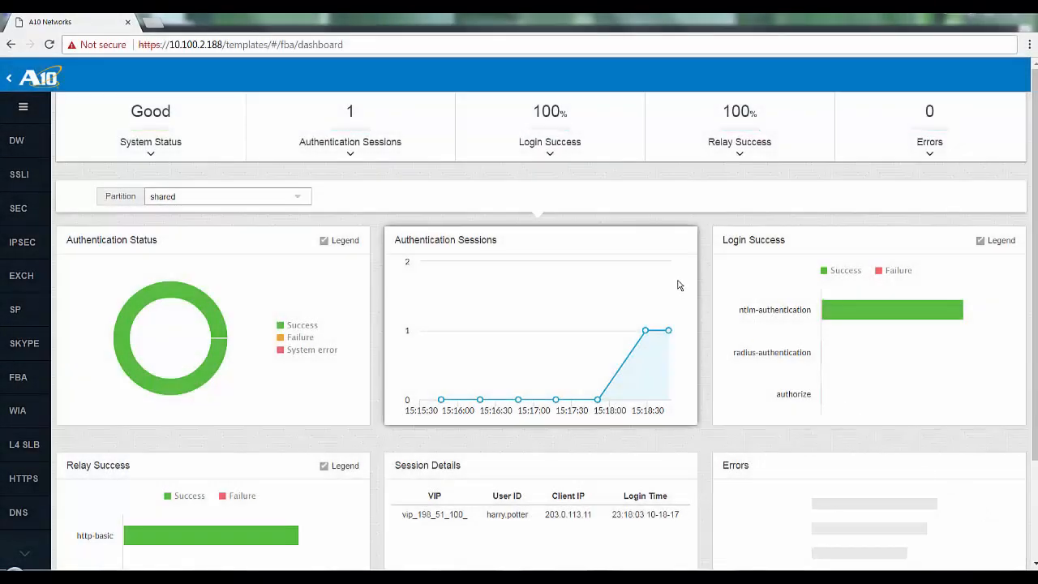
Check the authentication sessions, login success and relay success details on the A10 FBA dashboard.
click(351, 155)
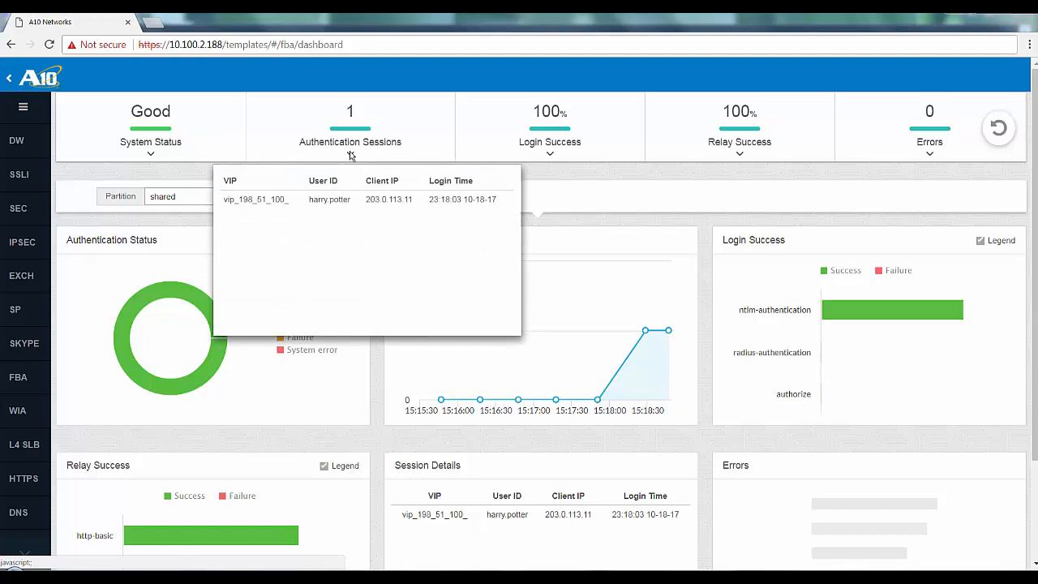
click(351, 154)
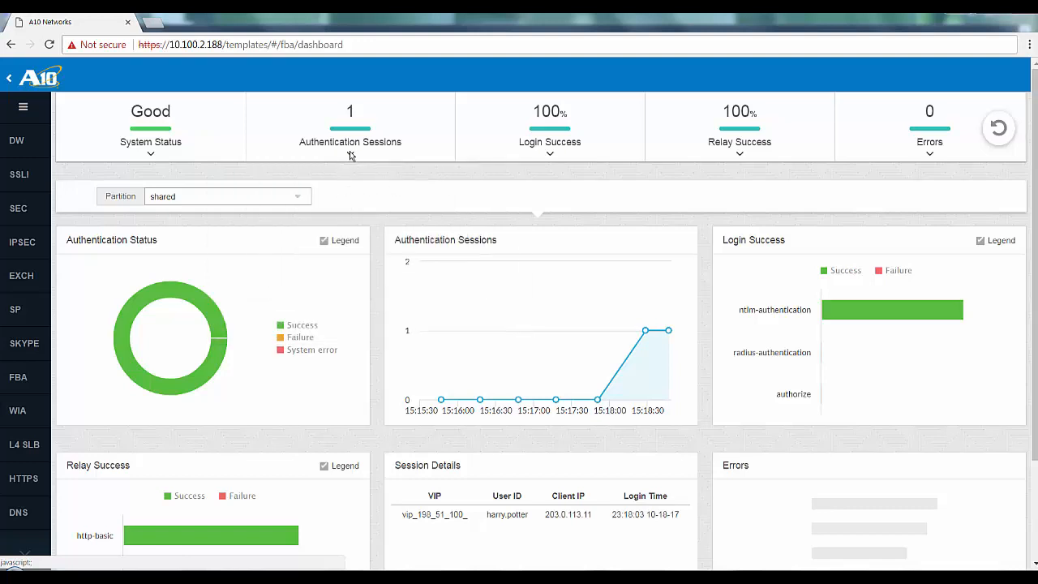
click(550, 155)
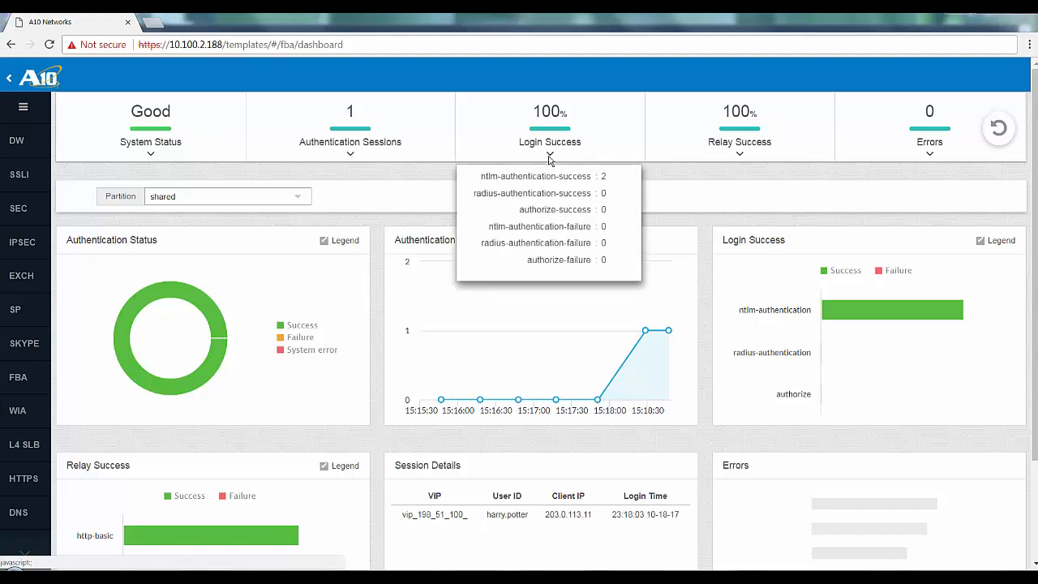
click(549, 155)
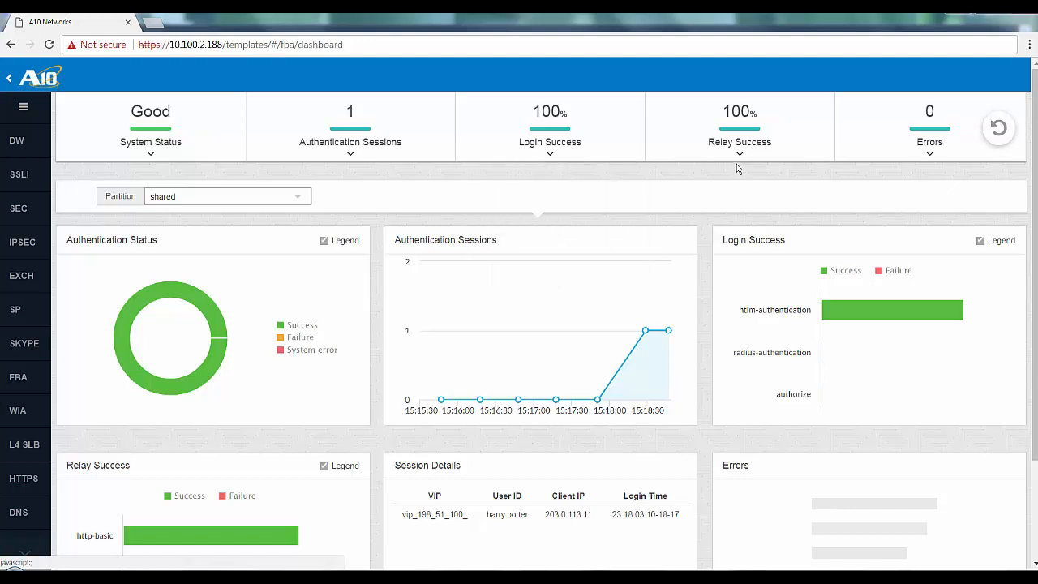
click(740, 155)
click(740, 155)
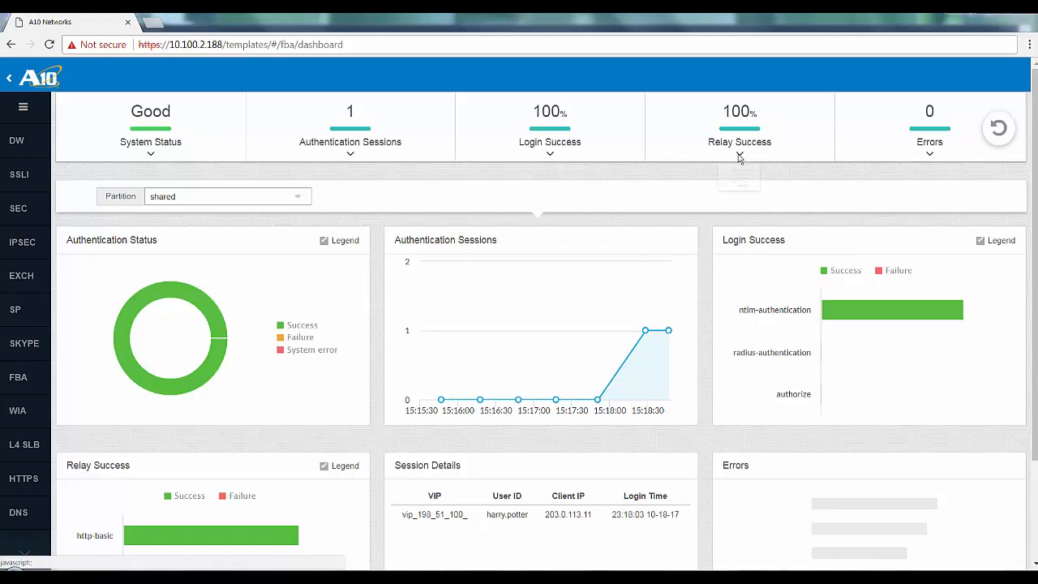